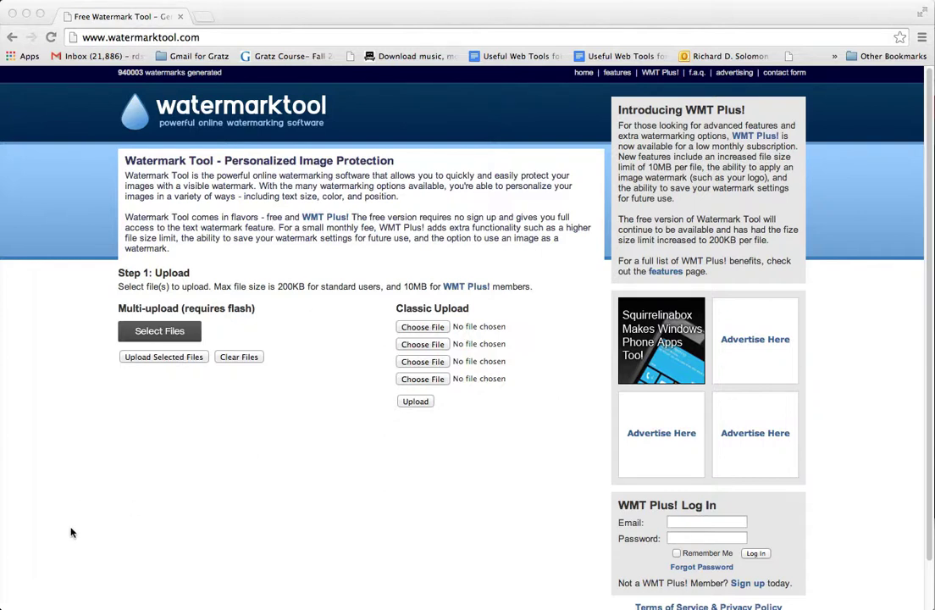
Step: Check the sample document showing the finished watermark, then return to Watermark Tool
left_click(2, 485)
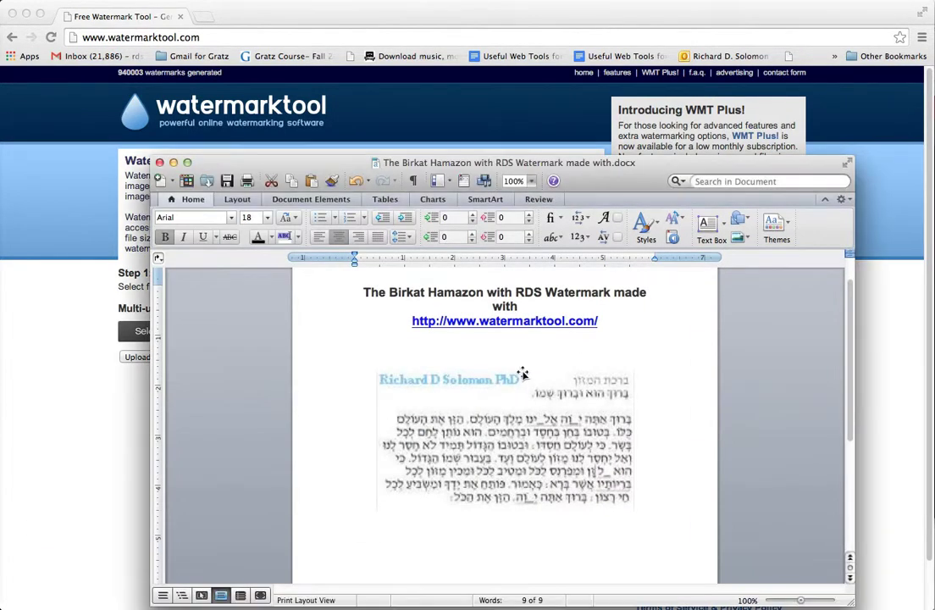
key("super+a")
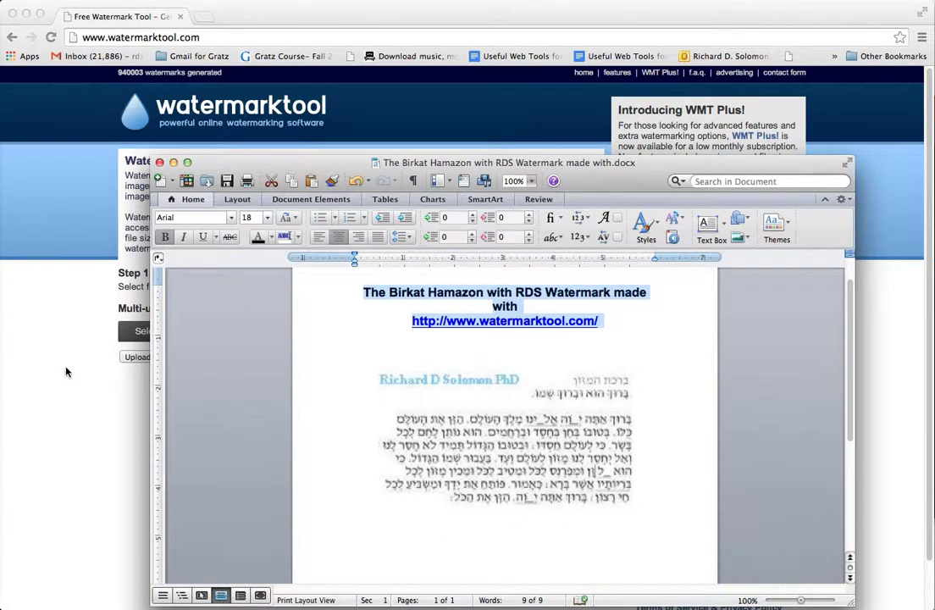
left_click(56, 316)
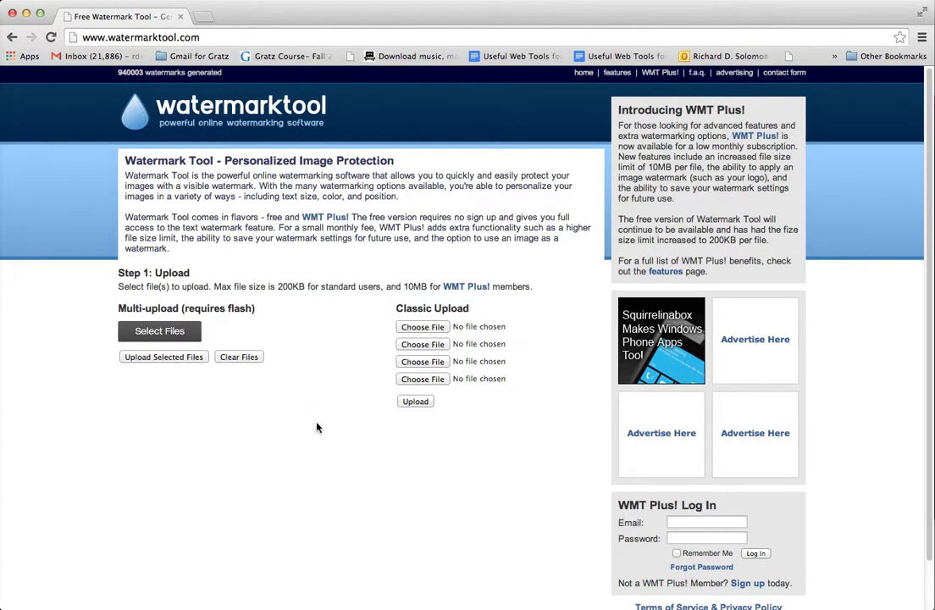
Step: Load the original 'Birkat Hamazon image.jpg' from the Desktop into the first upload slot
left_click(428, 329)
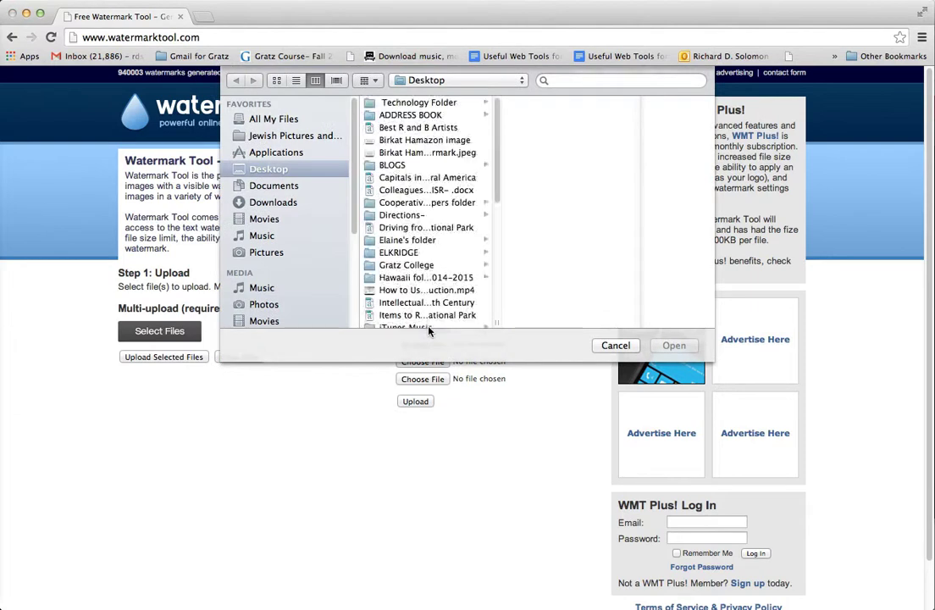
left_click(407, 152)
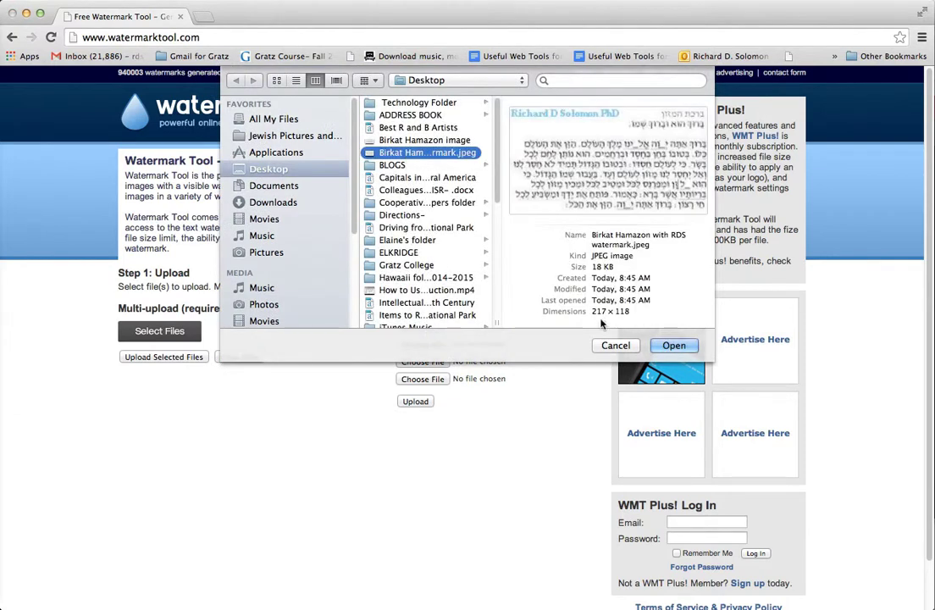
left_click(428, 141)
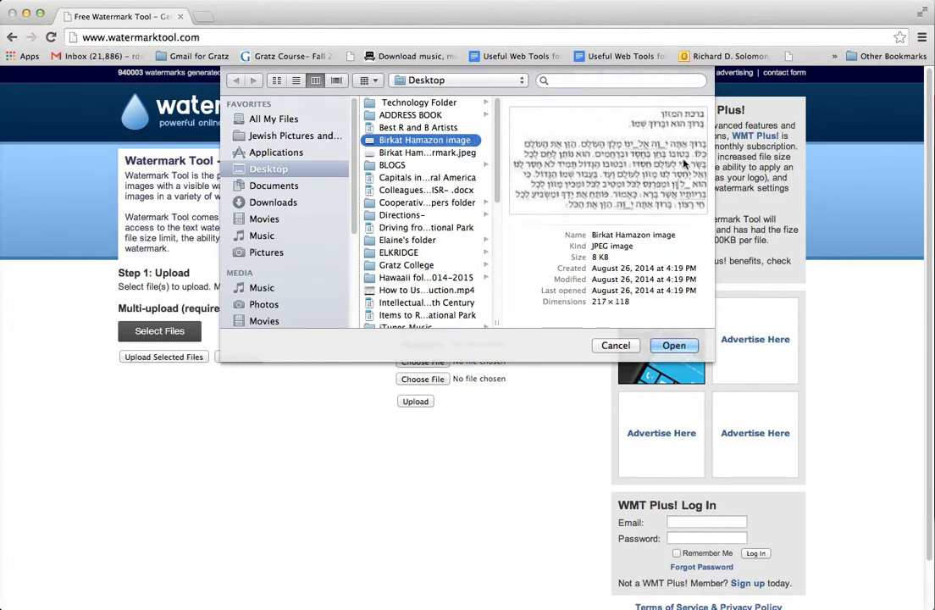
left_click(674, 346)
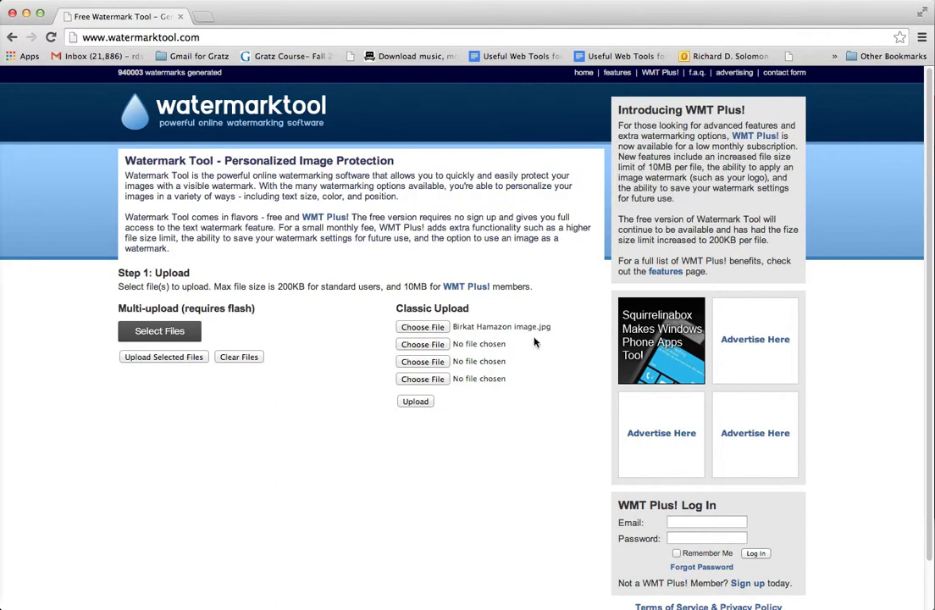
Step: Upload the image and set the watermark text to the author's full name
left_click(415, 402)
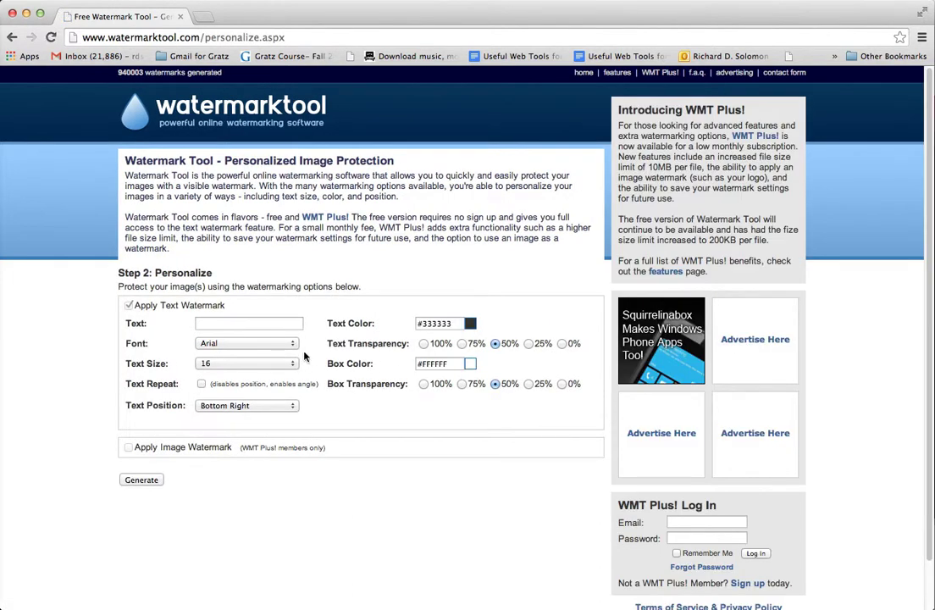
left_click(233, 323)
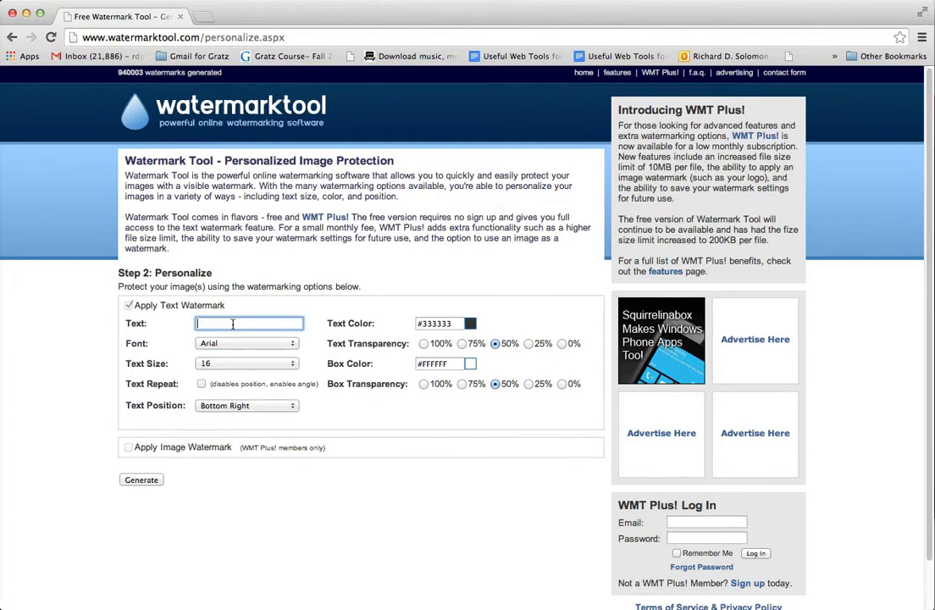
type("Richa")
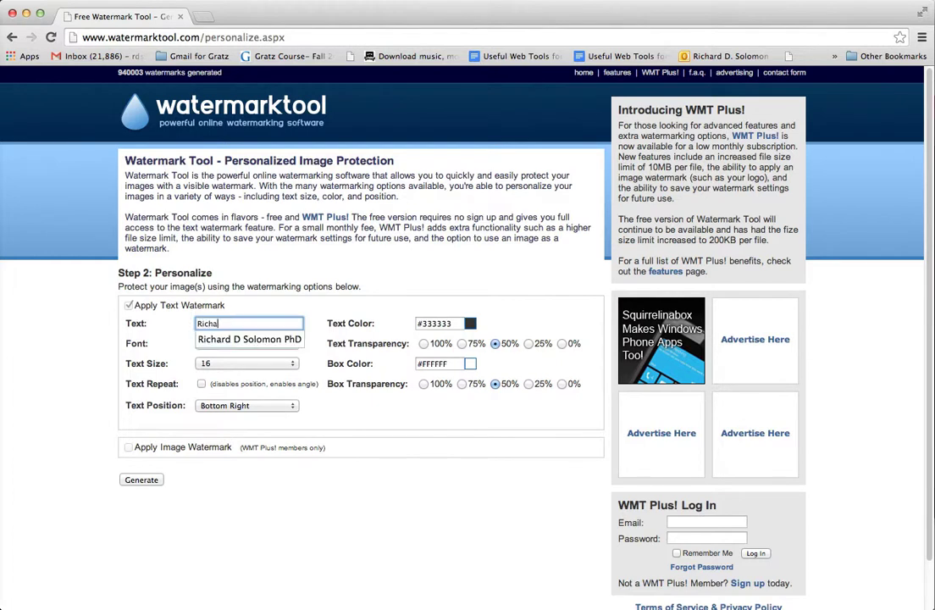
type("rd D Solomon PhD")
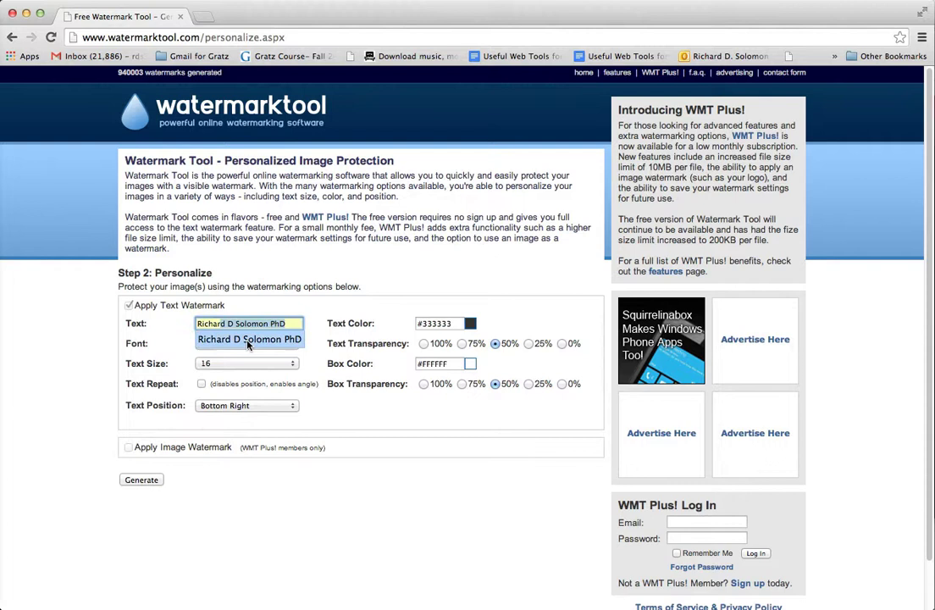
left_click(248, 339)
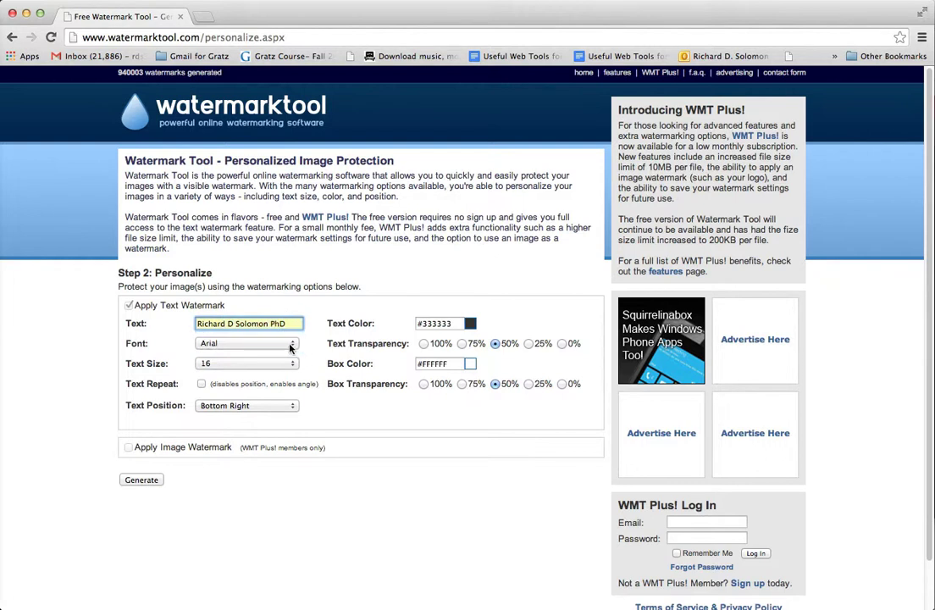
Step: Set the watermark font to Times New Roman and bring up the text colour palette
left_click(253, 343)
left_click(285, 354)
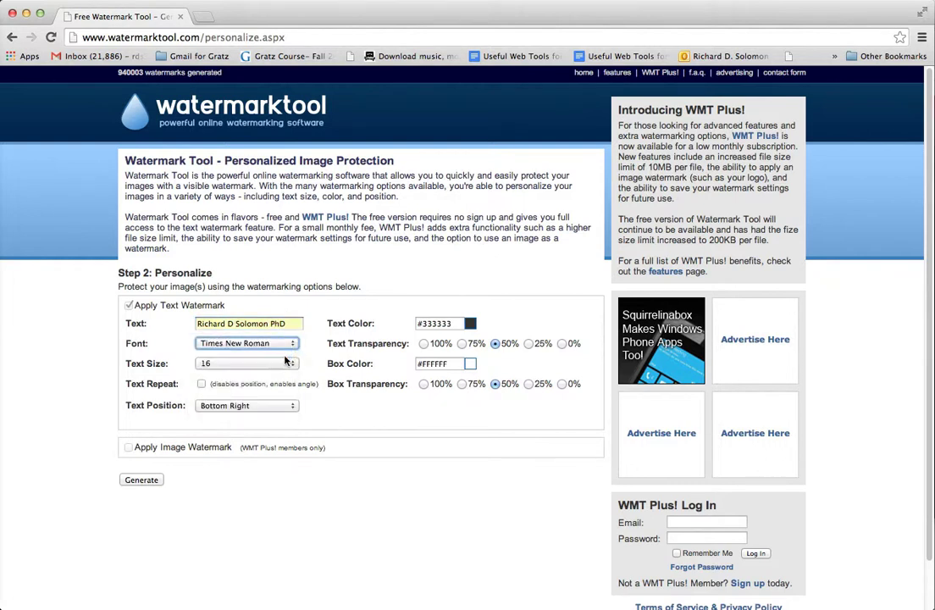
left_click(470, 324)
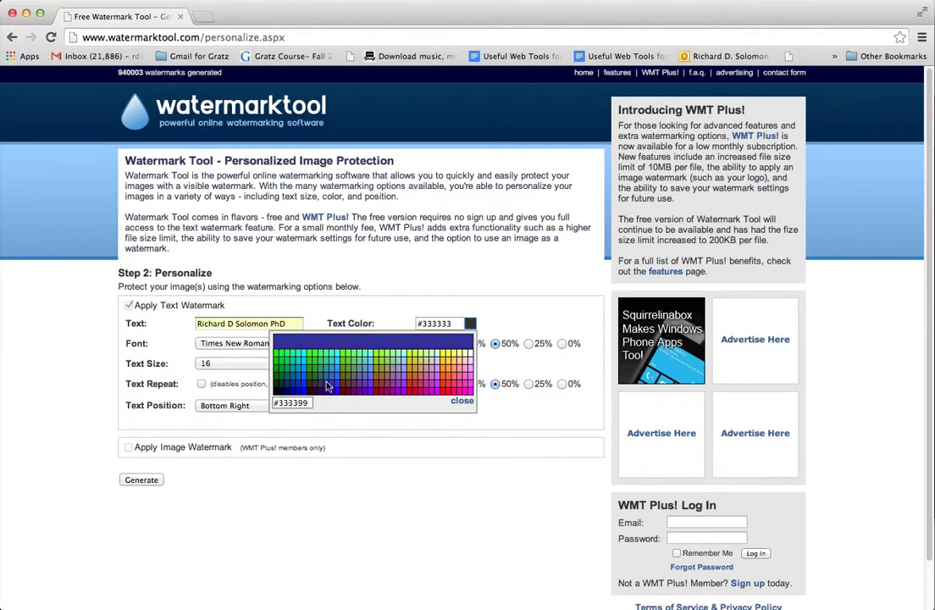
Step: Make the watermark blue #0033FF, size 8, at Top Left, and generate the image
left_click(301, 384)
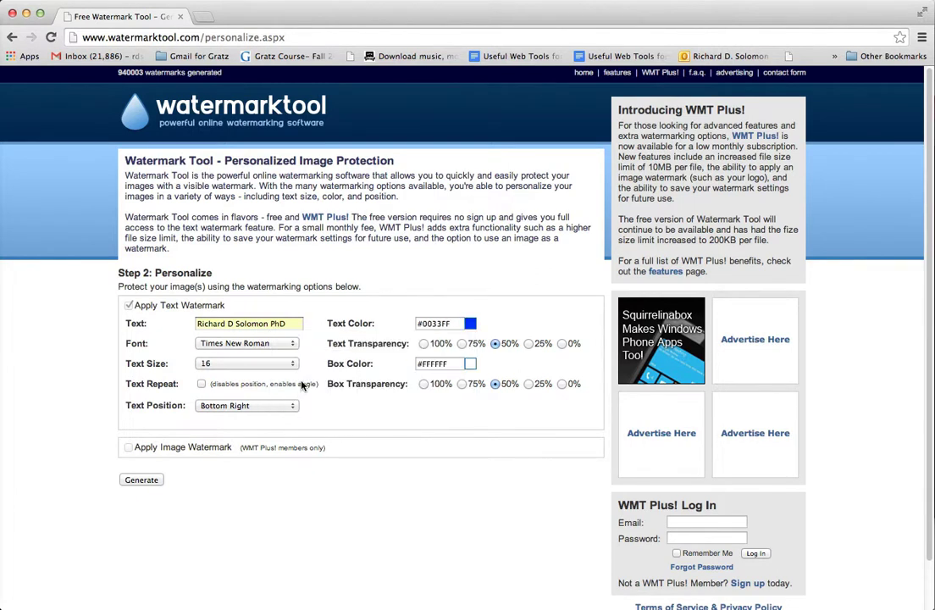
left_click(293, 364)
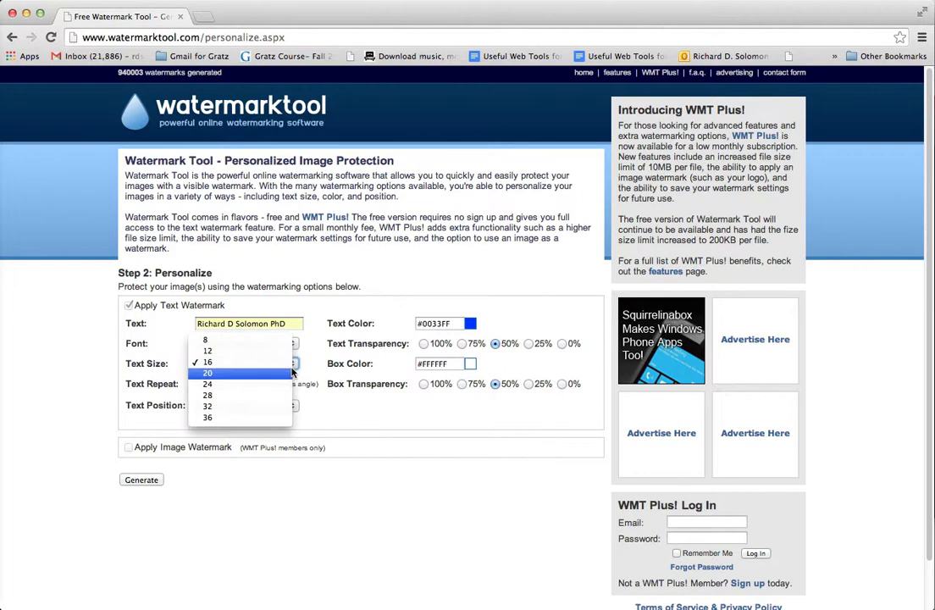
left_click(247, 342)
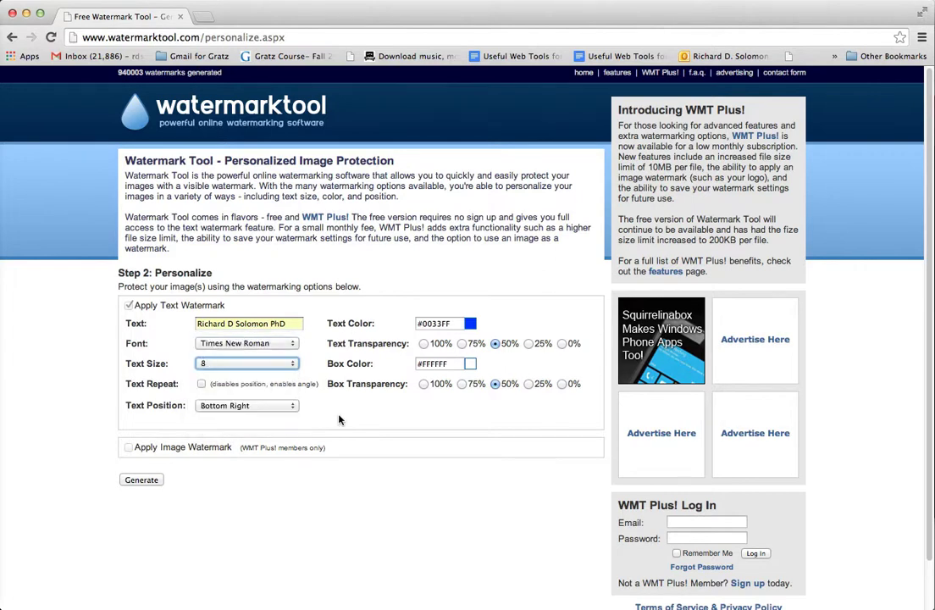
left_click(293, 407)
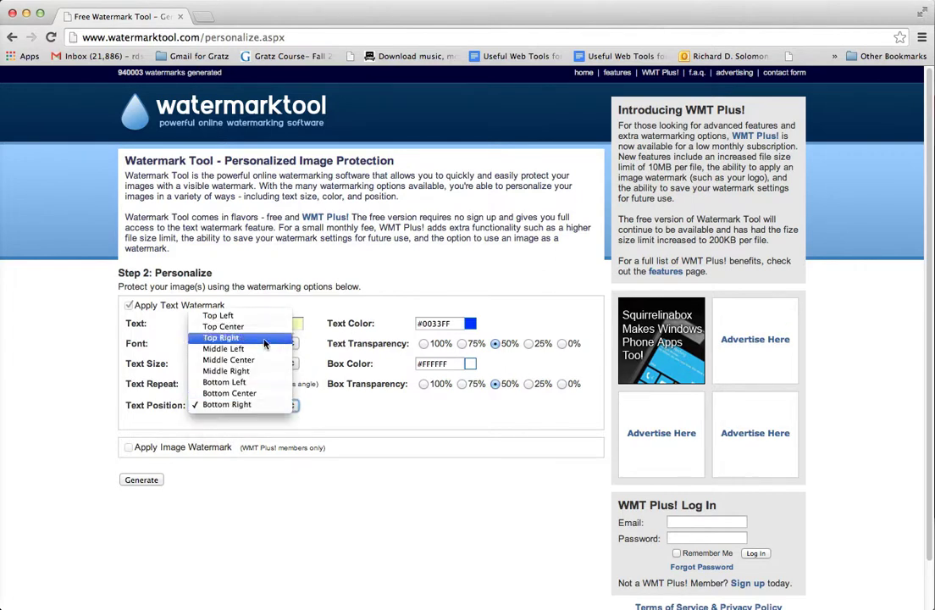
left_click(239, 317)
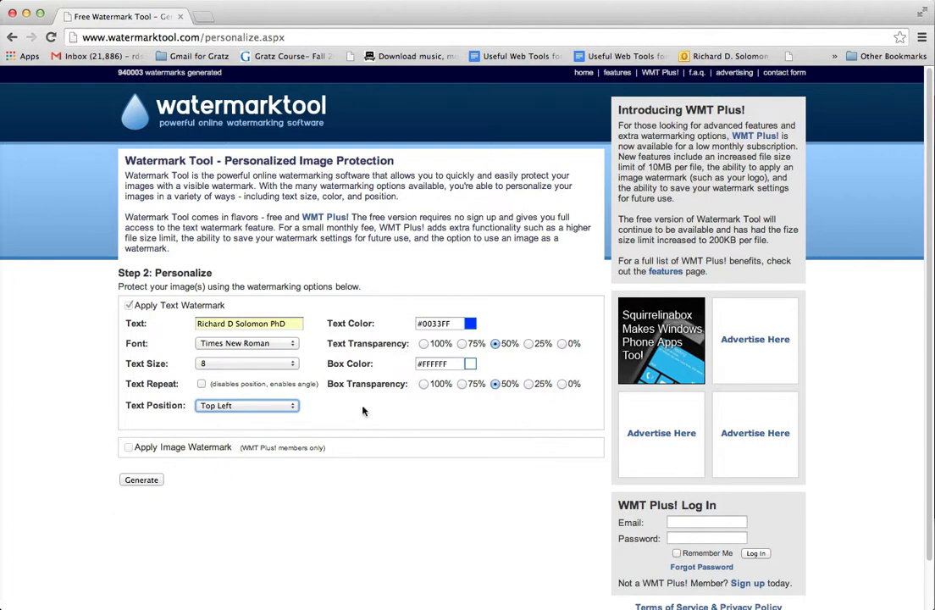
left_click(142, 480)
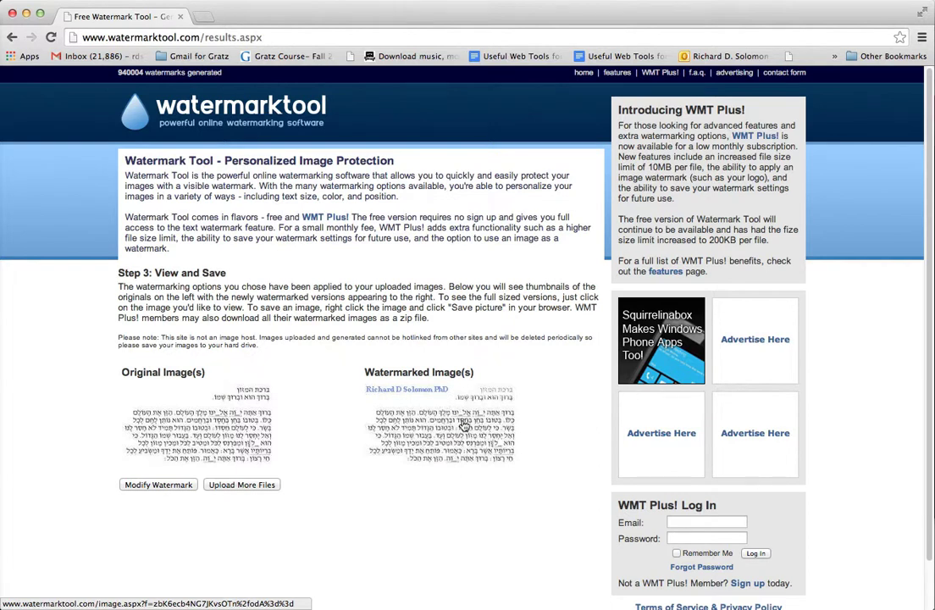
Step: Scroll down the results page to the watermarked image
scroll(465, 426, "down", 2)
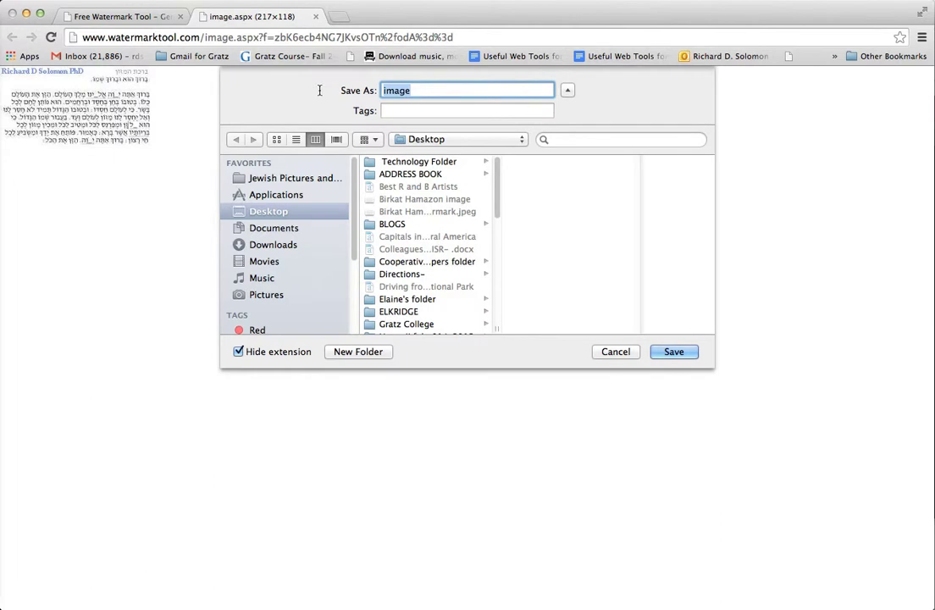
Step: Name the file 'Birkat Hamazon with RDS watermark', fixing the mistyped letters
type("Birkat Ma")
key("BackSpace")
key("BackSpace")
type("Hamaz")
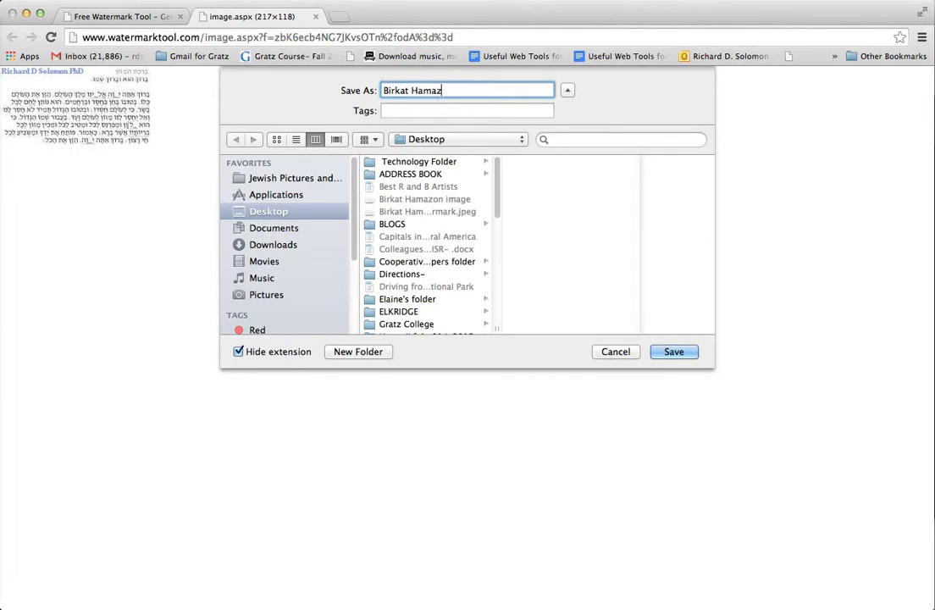
type("on with RDS watermark")
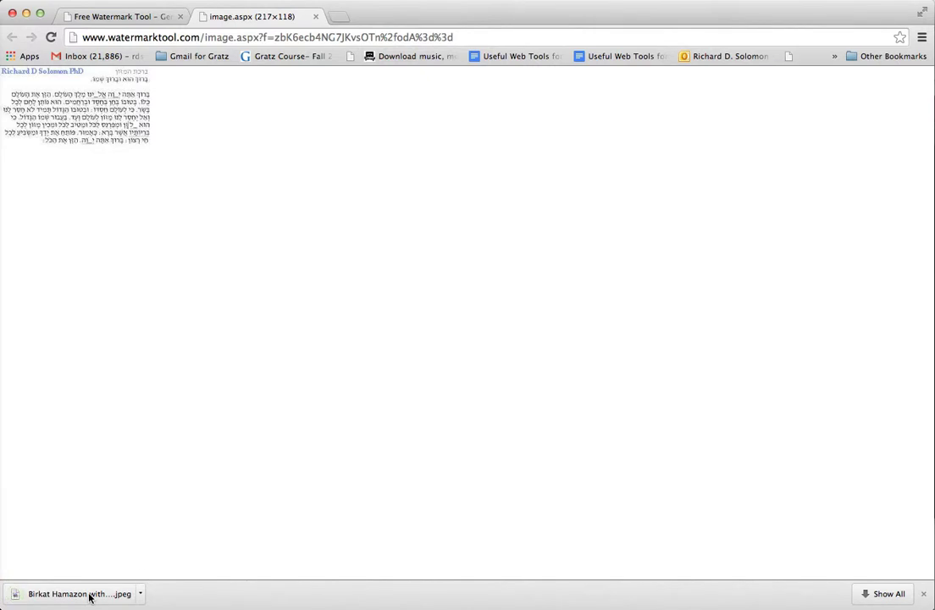
left_click(90, 595)
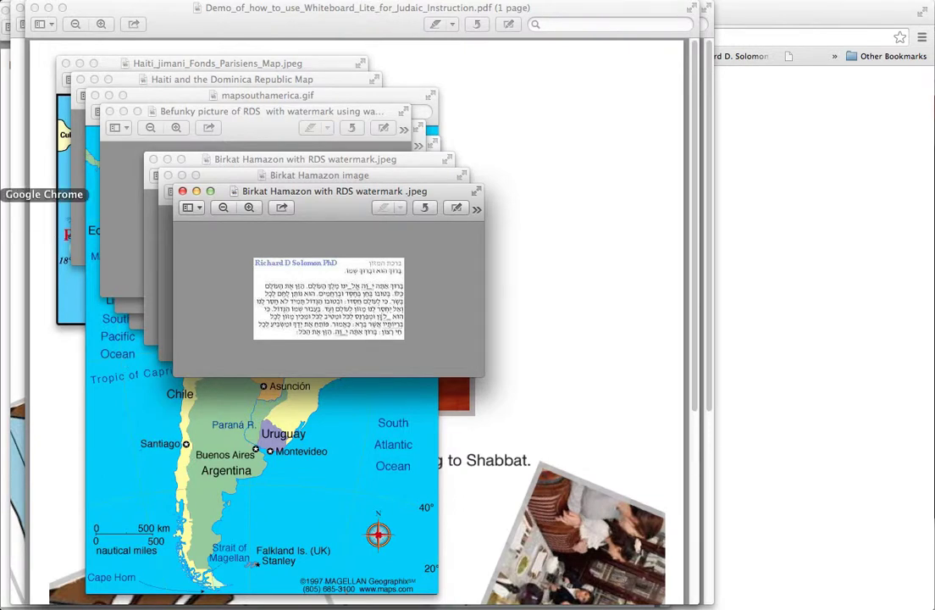
left_click(4, 168)
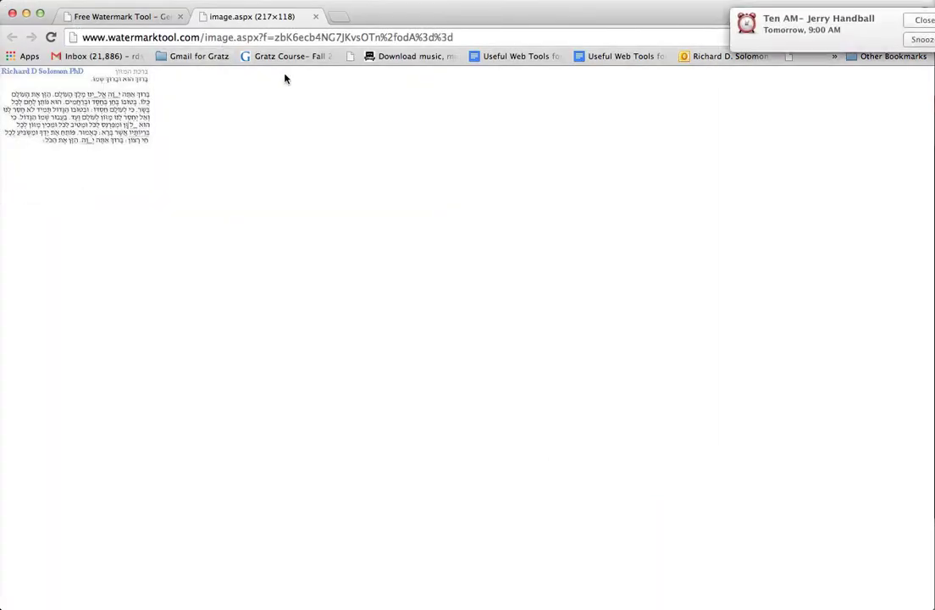
left_click(926, 20)
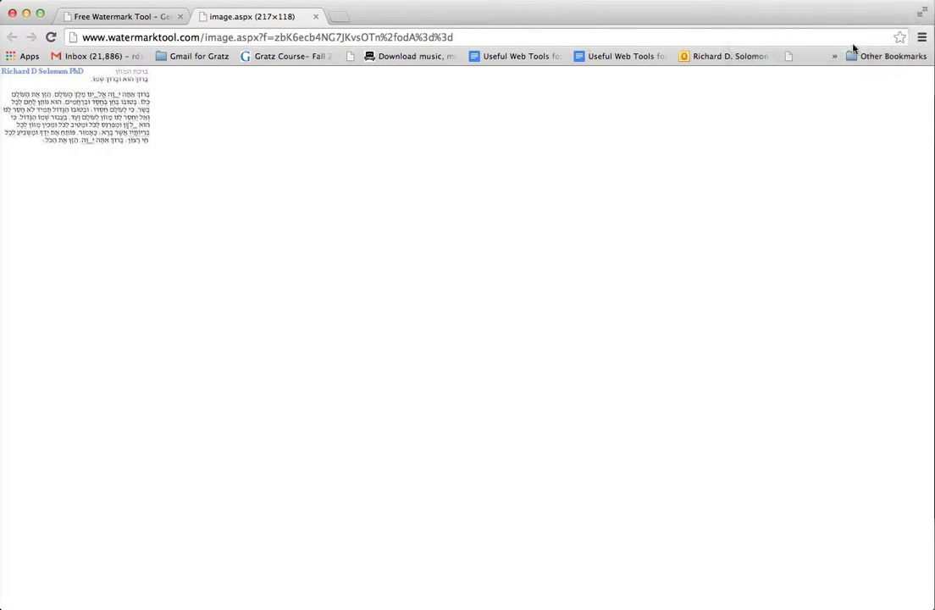